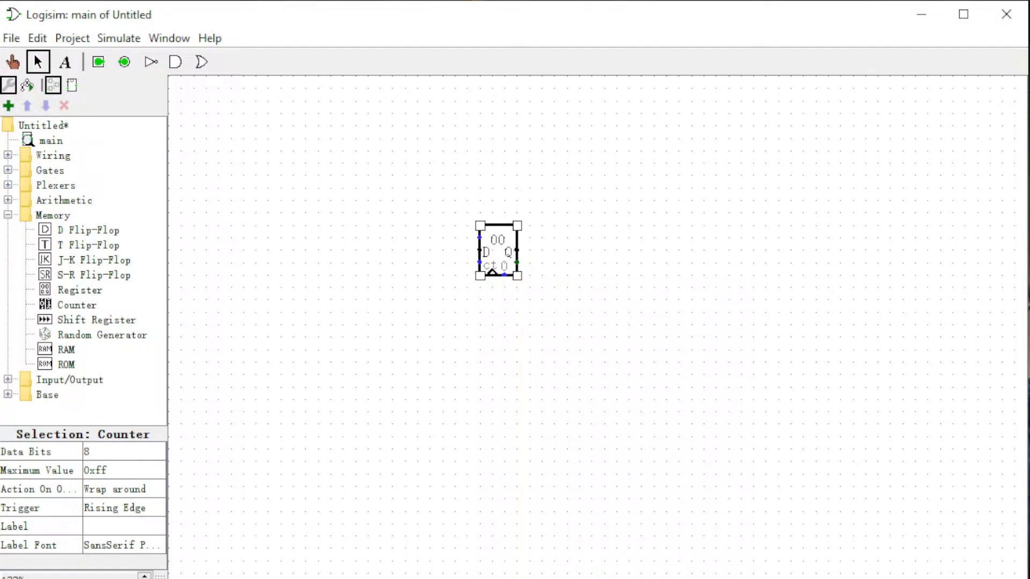
- Move the counter up and to the left on the canvas and place a ROM to its right
drag(493, 262, 369, 211)
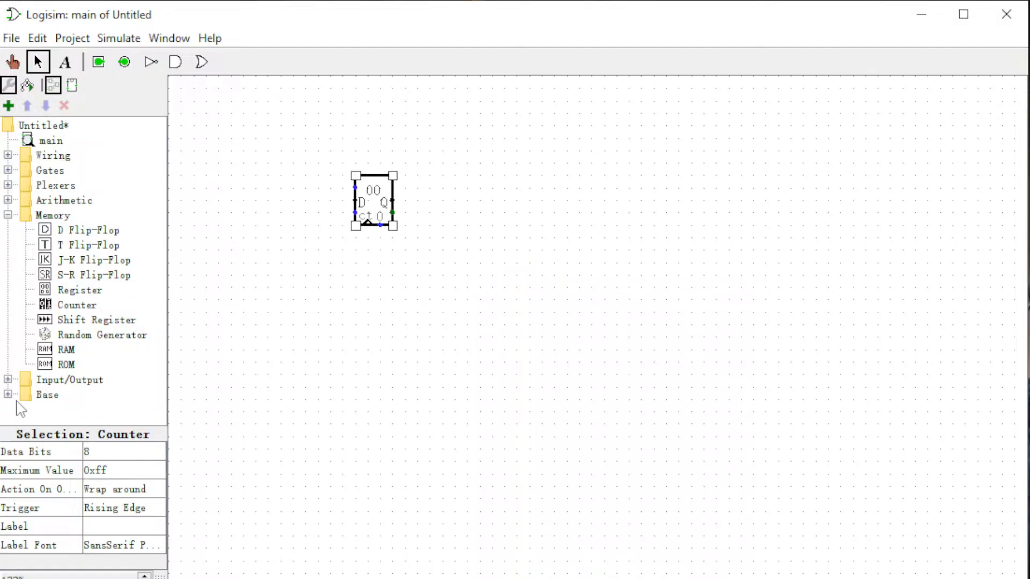
click(75, 365)
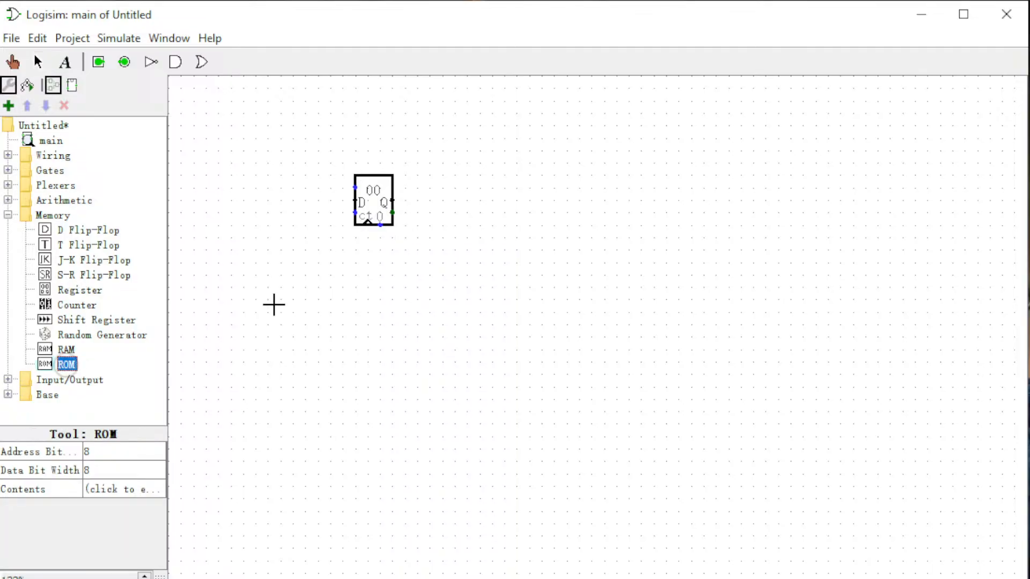
click(692, 190)
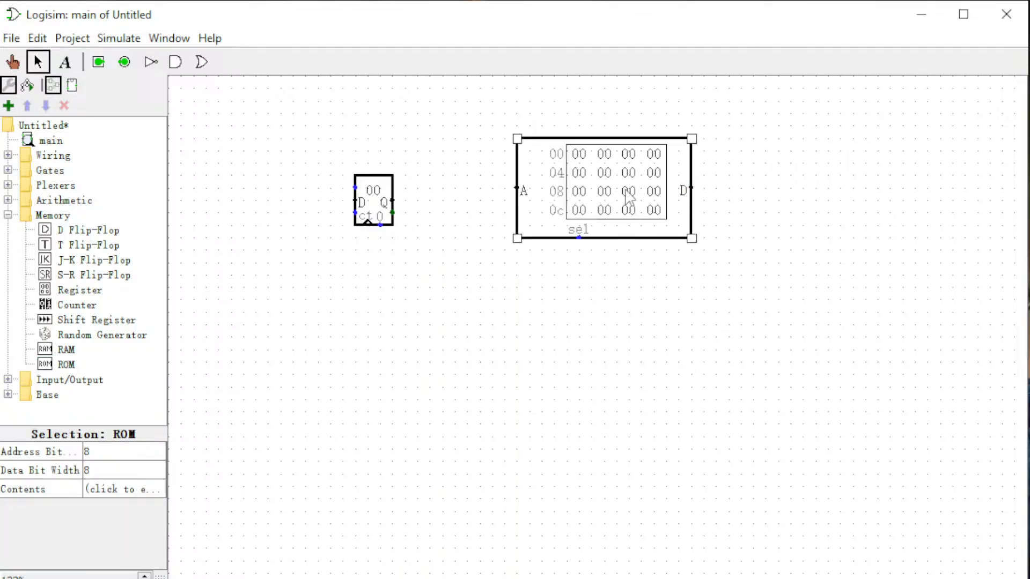
- Add two input pins and wire one to the counter's upper-left load input and the other to its clock input
click(98, 62)
click(268, 201)
drag(280, 201, 354, 188)
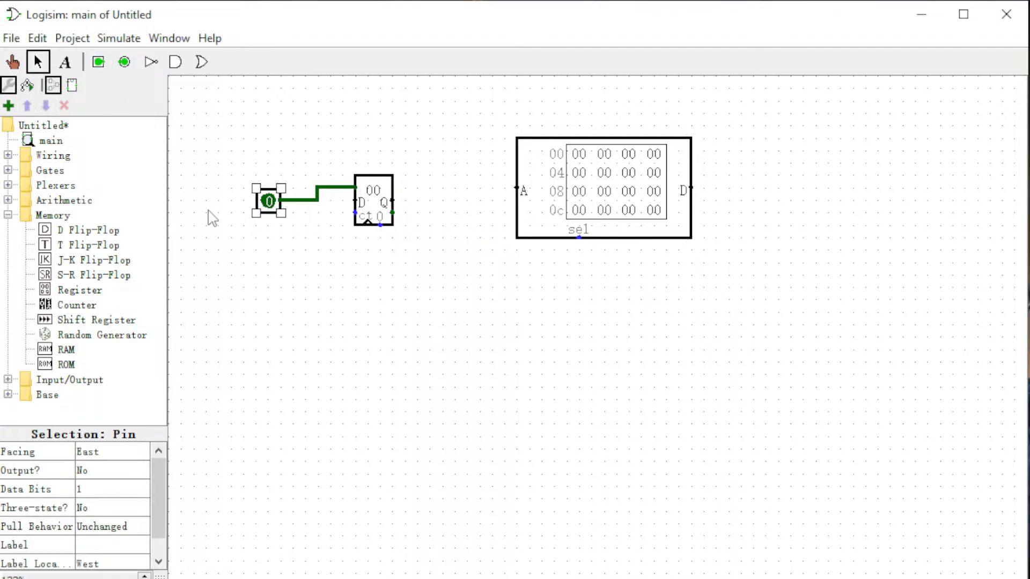
click(98, 61)
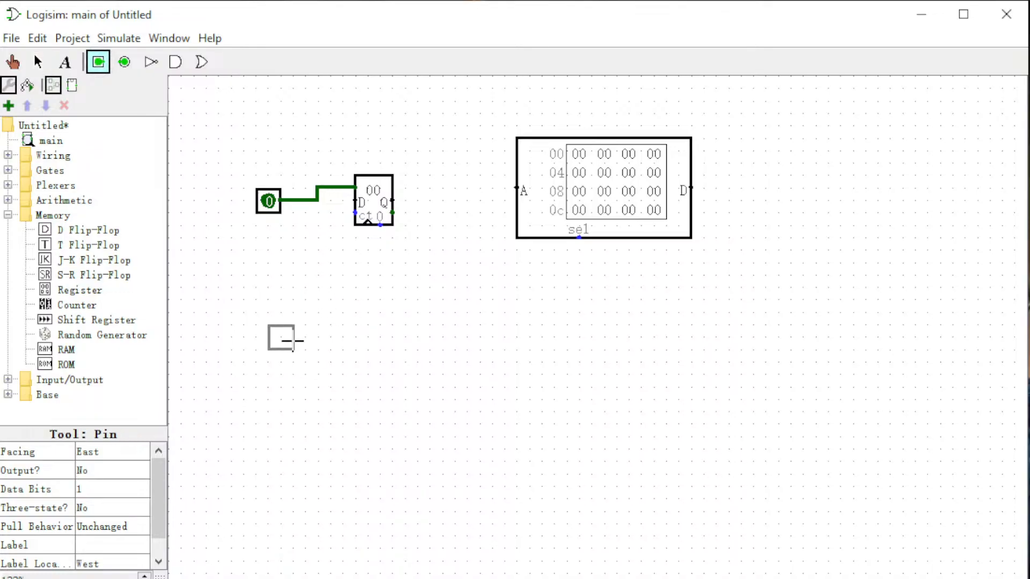
click(264, 284)
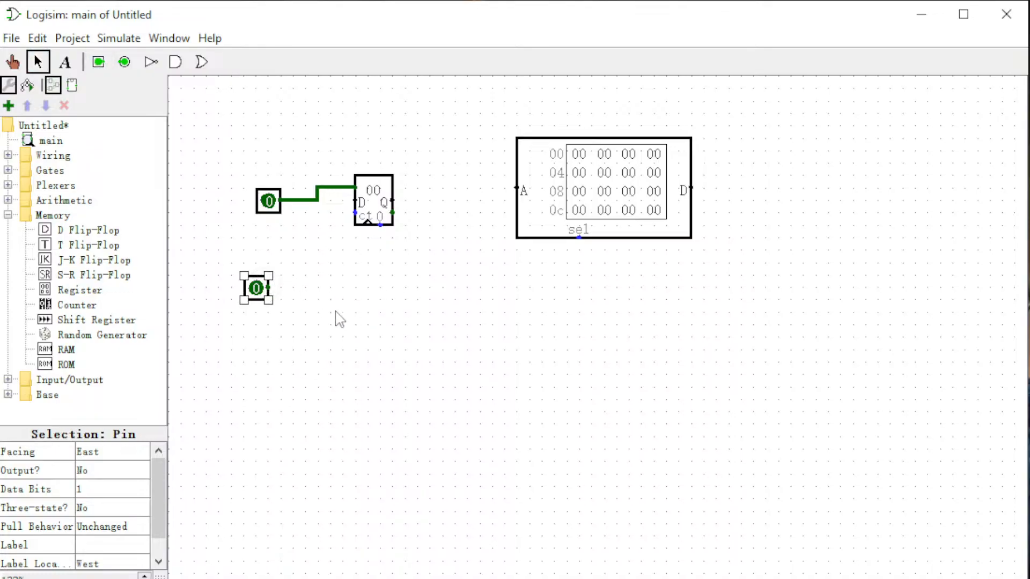
drag(268, 288, 367, 227)
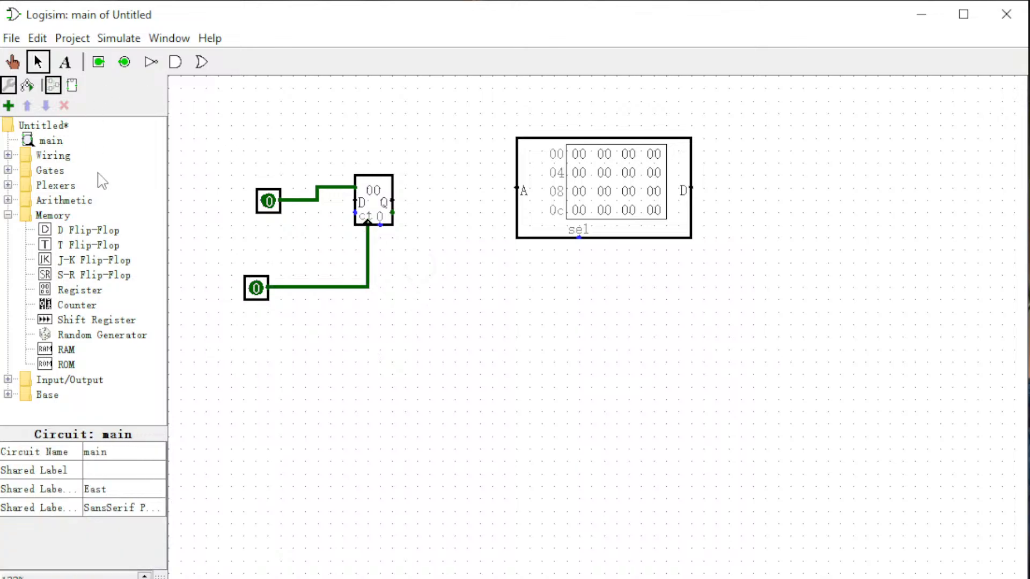
- Place a north-facing button below the counter and wire it to the counter's clear input
click(7, 380)
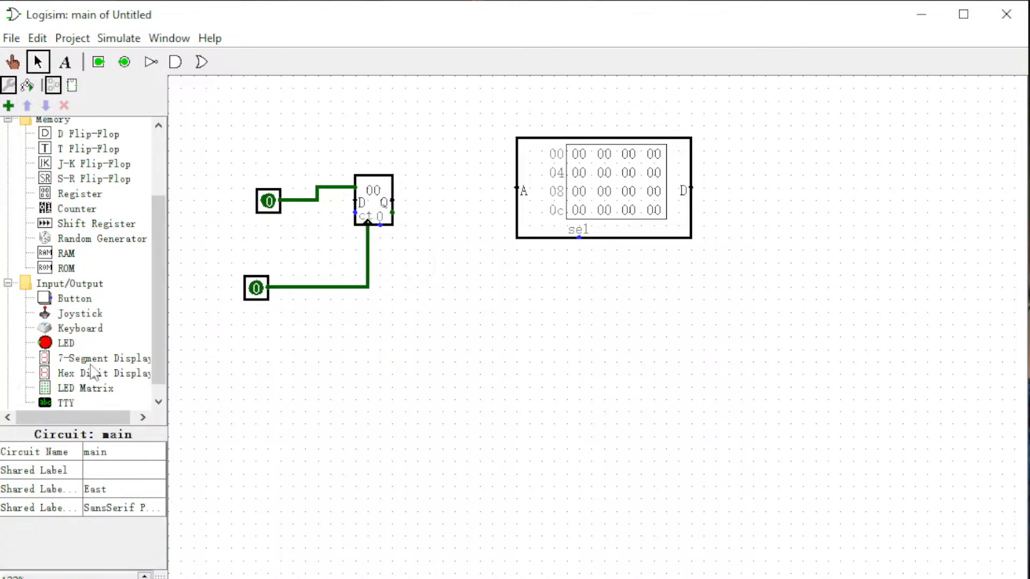
click(69, 299)
click(405, 325)
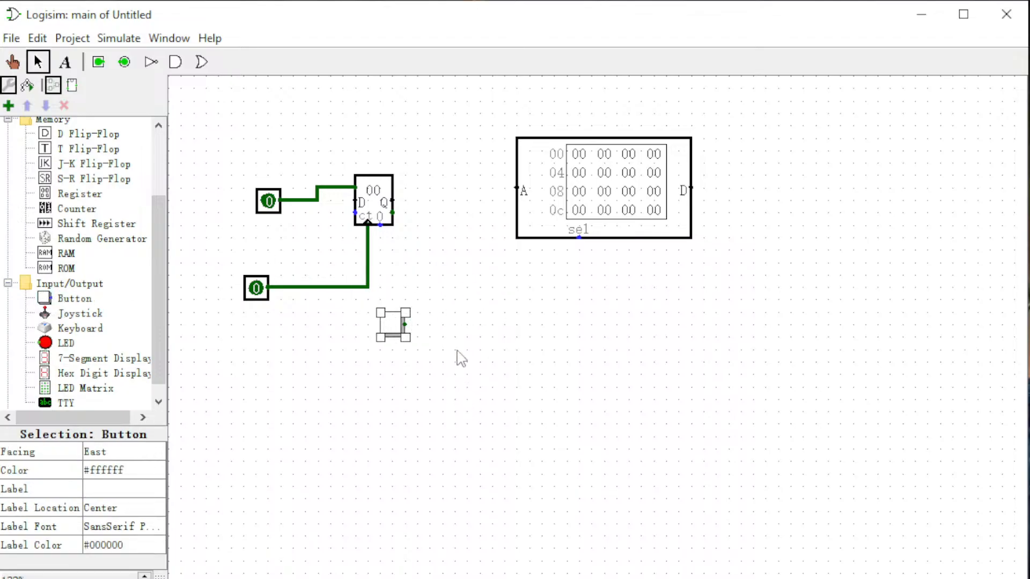
key(Up)
drag(403, 343, 379, 343)
drag(379, 225, 379, 325)
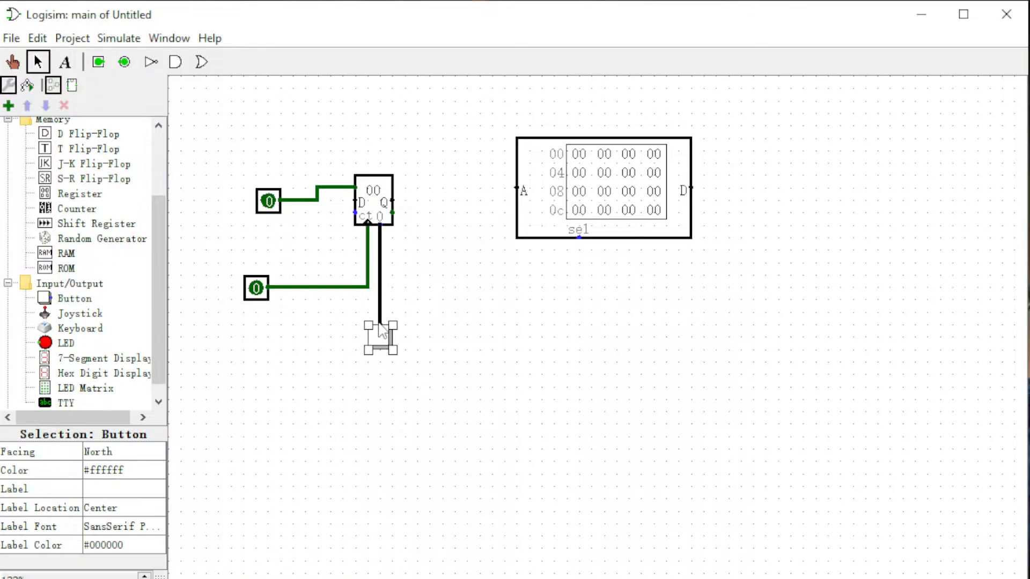
click(485, 309)
- Test the counter by toggling its clock pin, and reset it with the button
click(22, 67)
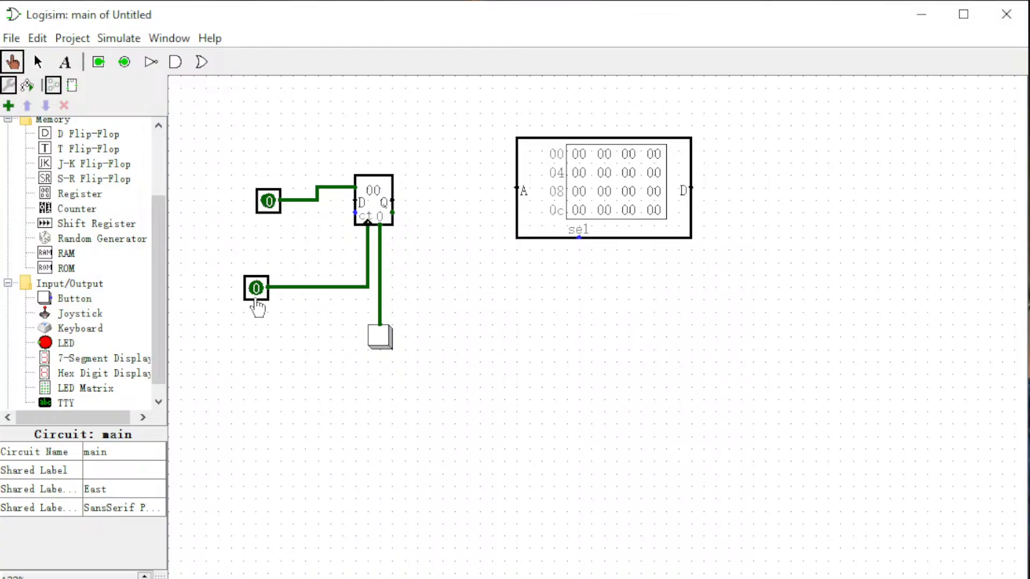
click(256, 290)
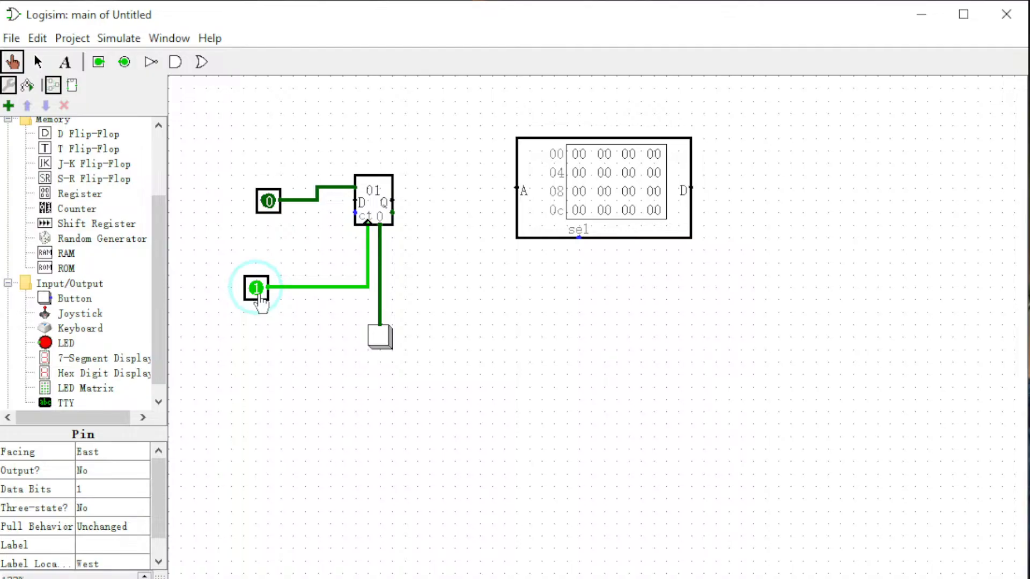
click(256, 290)
click(257, 289)
click(381, 339)
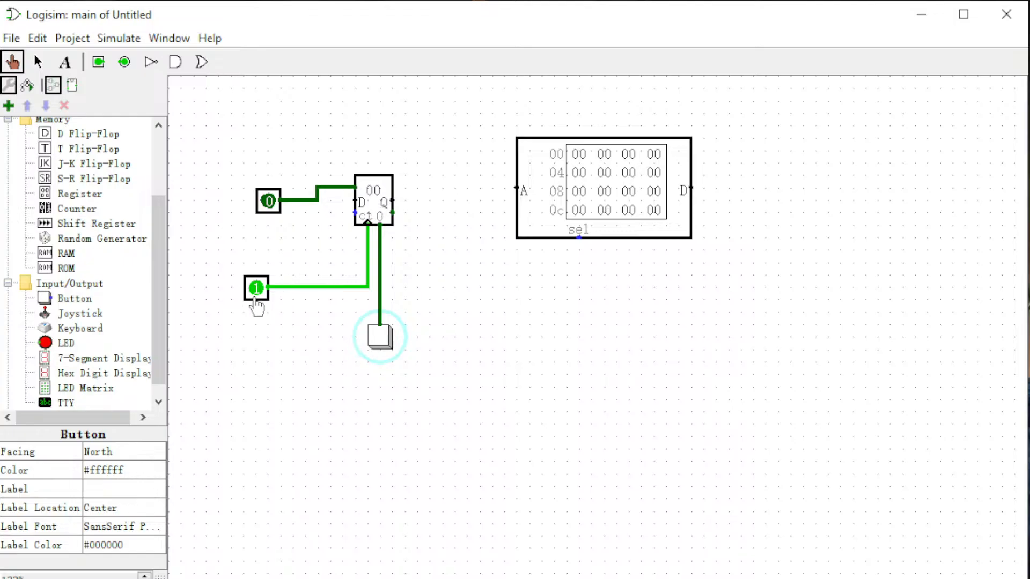
- Toggle the clock pin repeatedly to check how the counter counts after the reset, leaving the pin at 0
click(260, 295)
click(262, 298)
click(262, 298)
click(262, 298)
click(261, 298)
click(262, 298)
click(261, 292)
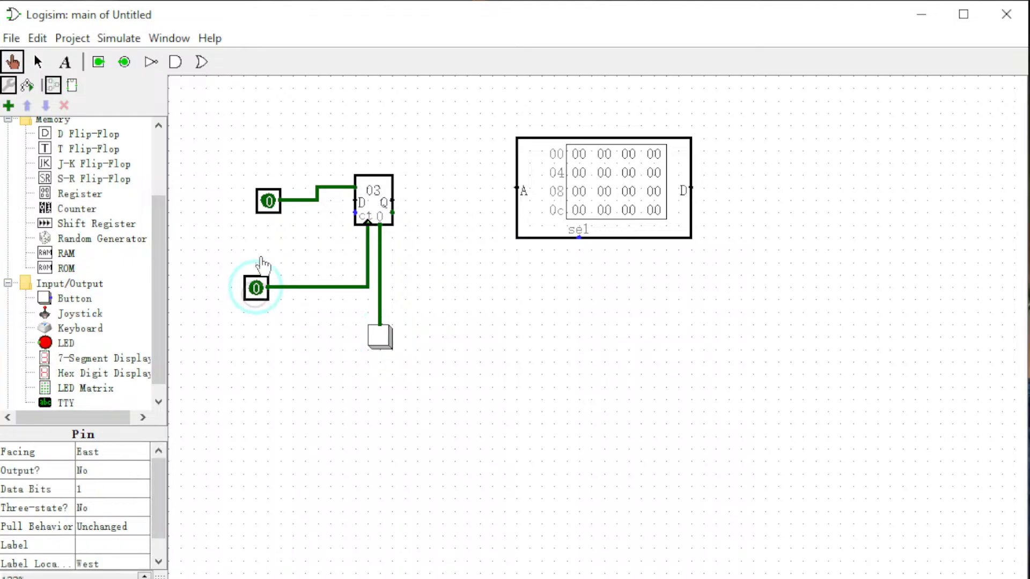
- Set the counter's load pin to 1 and toggle the clock pin repeatedly to test counting down
click(270, 204)
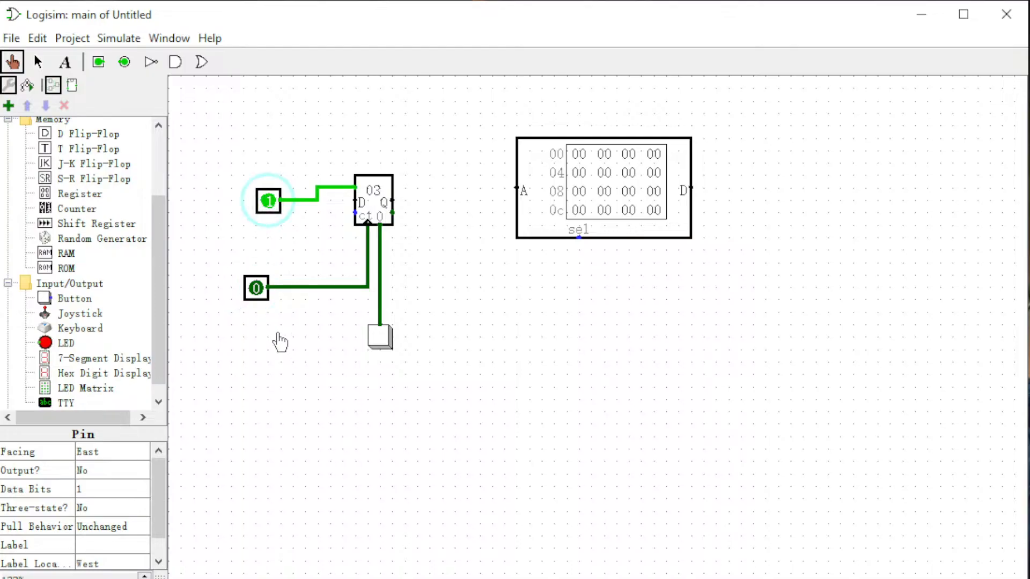
click(258, 294)
click(257, 294)
click(257, 294)
click(257, 297)
click(257, 298)
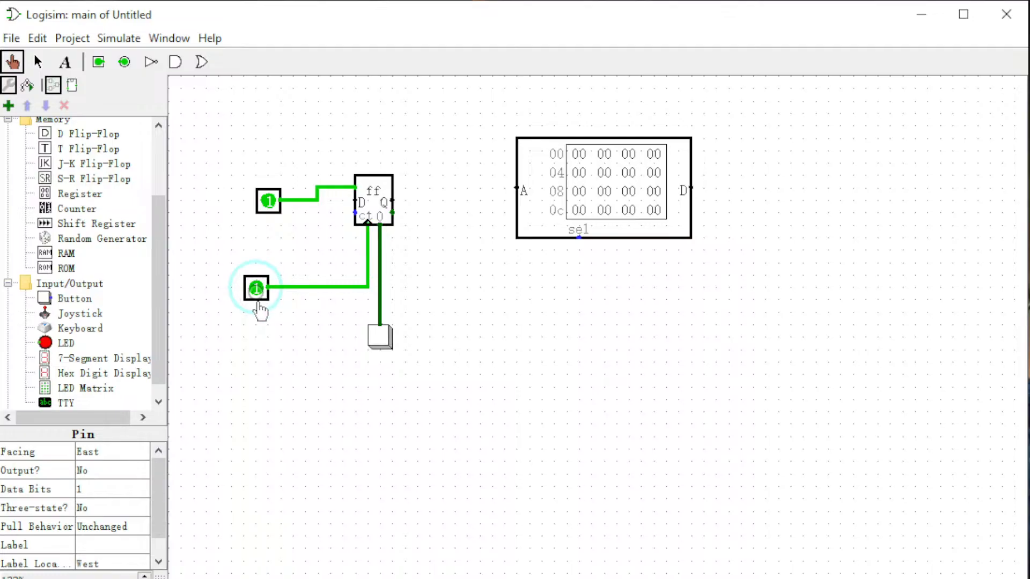
click(257, 295)
click(257, 295)
click(265, 298)
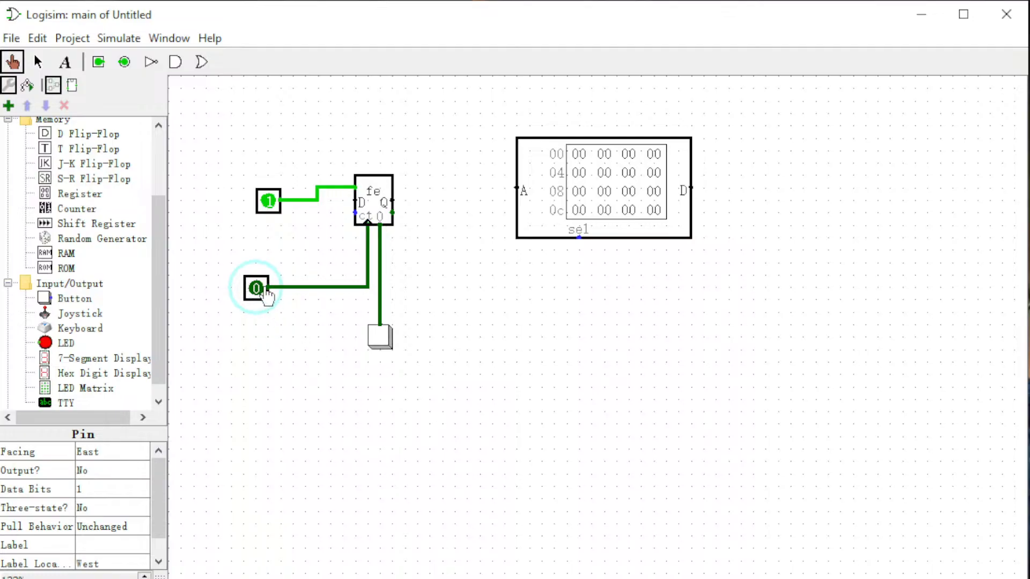
- Replace the input pin on the counter's clock line with a Clock component connected to the existing wire
drag(163, 229, 163, 164)
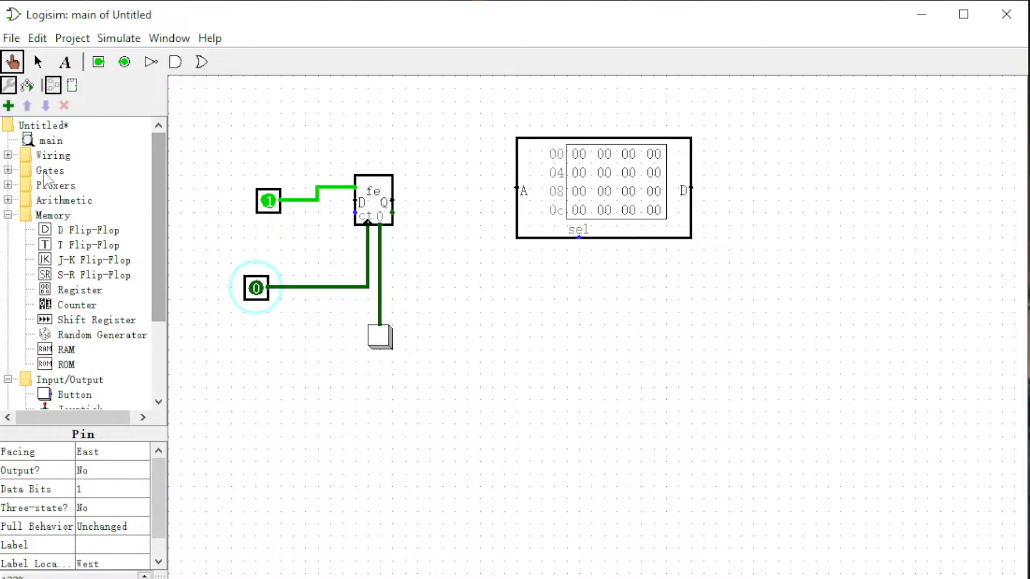
click(7, 155)
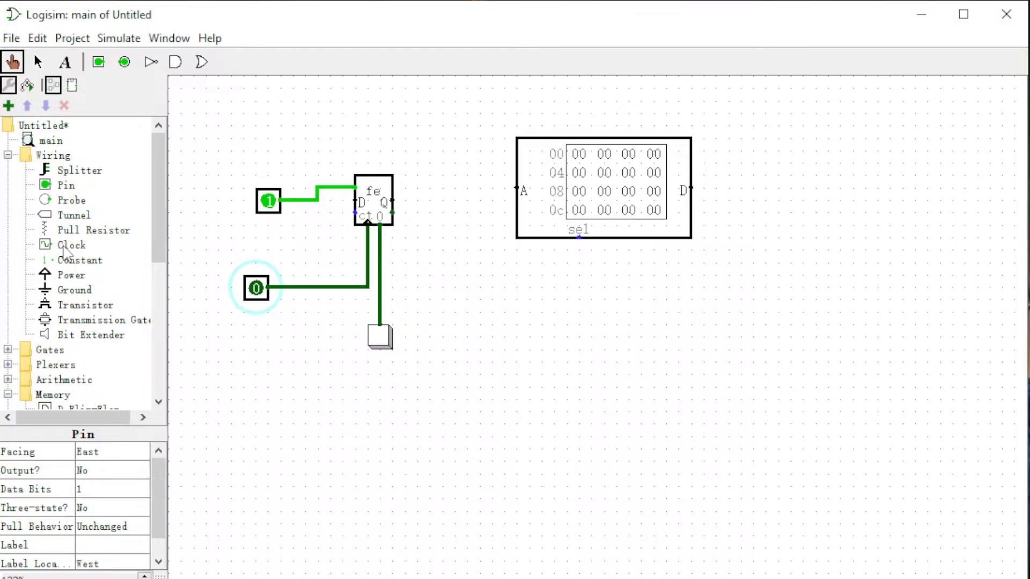
click(72, 245)
click(232, 324)
click(292, 340)
click(257, 290)
key(Delete)
drag(218, 336, 367, 287)
click(367, 287)
click(497, 266)
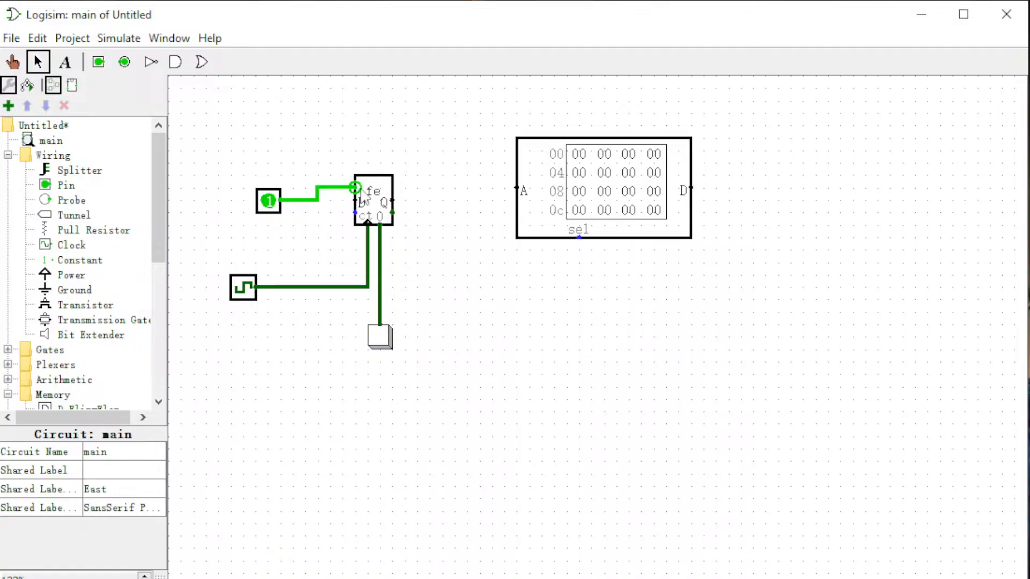
- Wire the counter's Q output to the ROM's address input and place a TTY display below and right of the ROM
drag(393, 201, 509, 189)
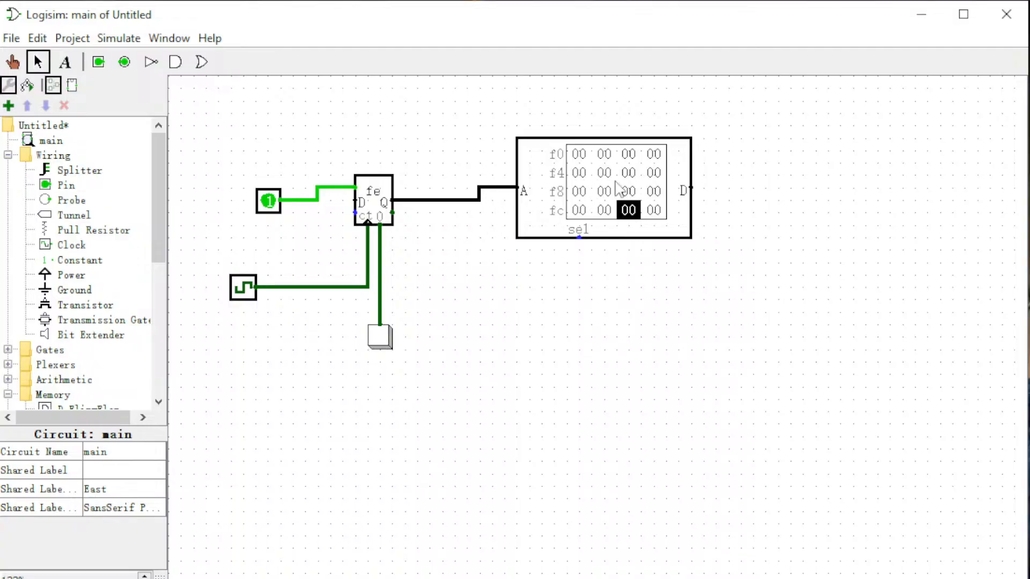
drag(161, 261, 159, 361)
click(66, 388)
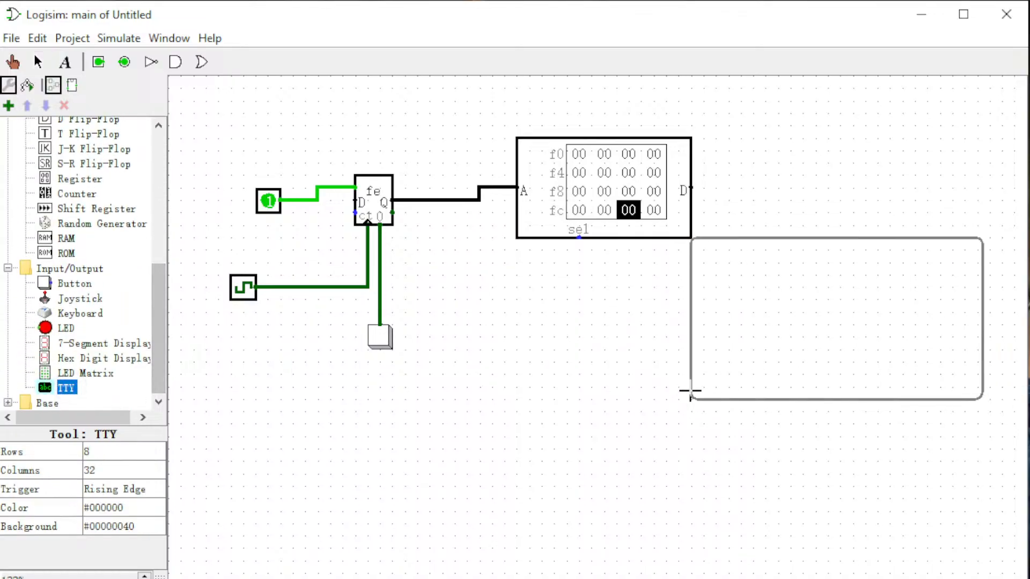
click(683, 380)
drag(766, 333, 774, 359)
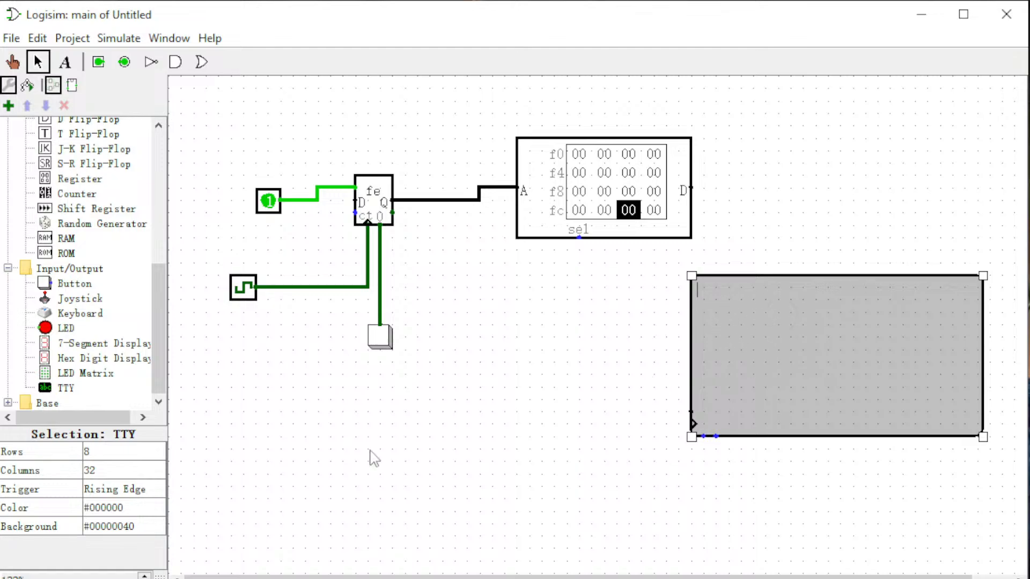
- Connect the ROM's data output and the clock line to the TTY's inputs, setting the ROM's data bit width to 7
mouse_move(691, 189)
mouse_down()
mouse_move(729, 189)
mouse_move(729, 214)
mouse_move(653, 261)
mouse_move(630, 418)
mouse_move(691, 411)
mouse_up()
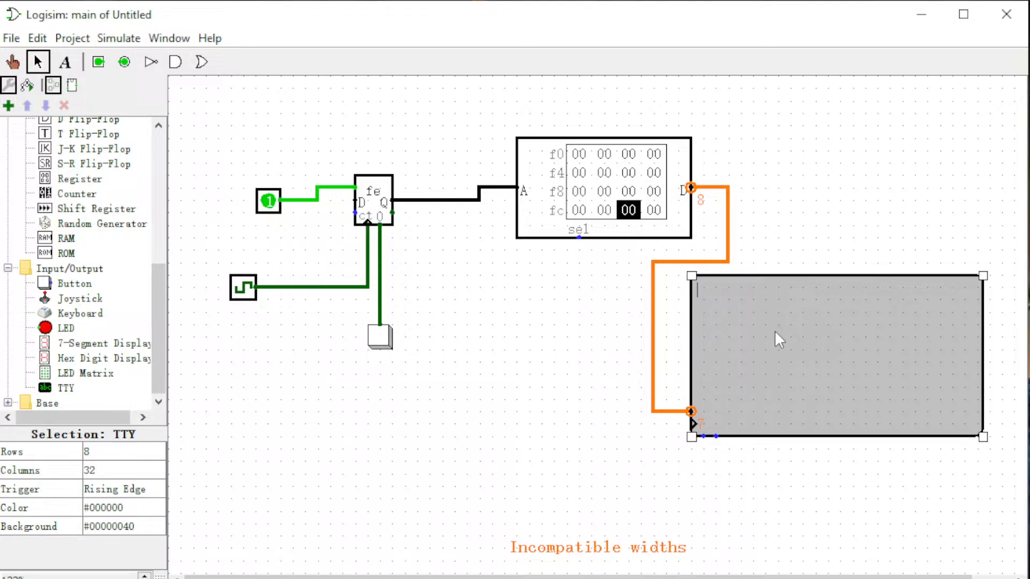
click(581, 229)
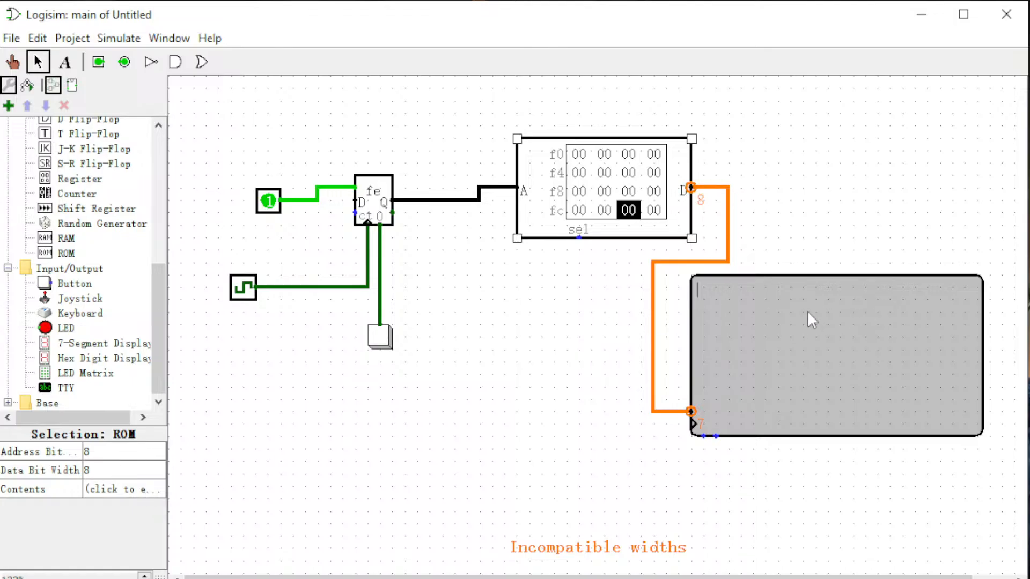
click(105, 470)
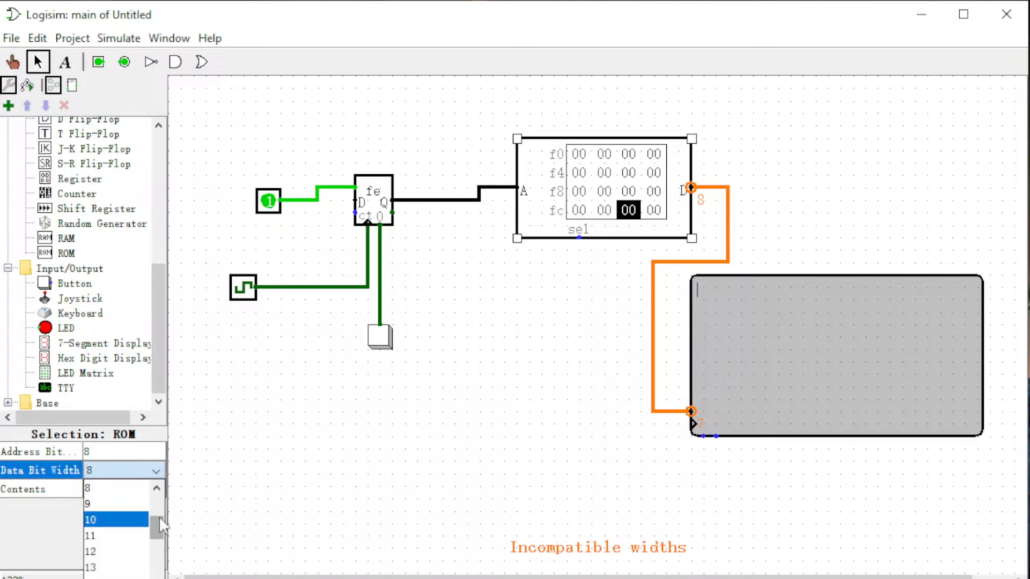
drag(159, 527, 158, 509)
click(102, 566)
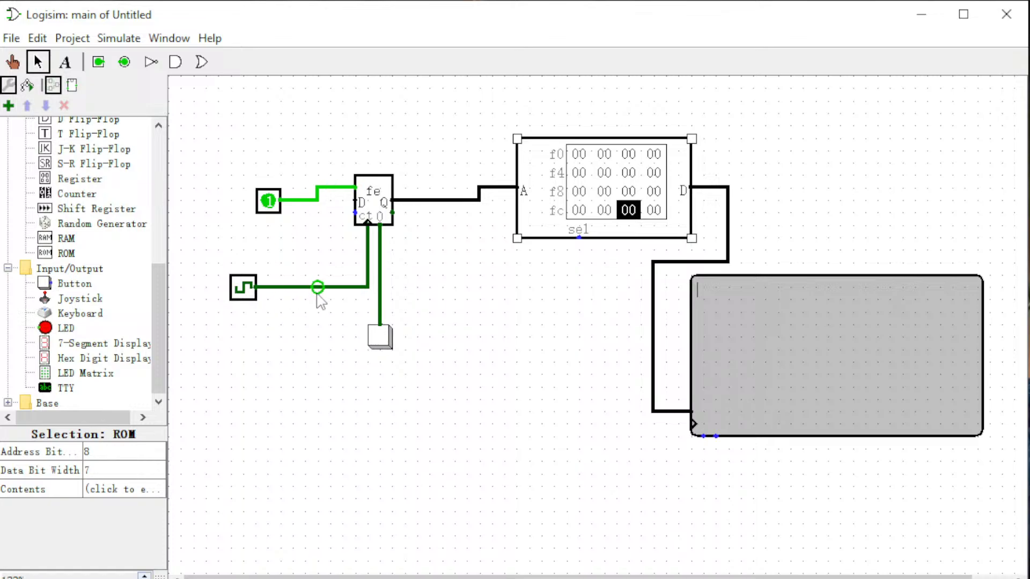
drag(318, 287, 691, 424)
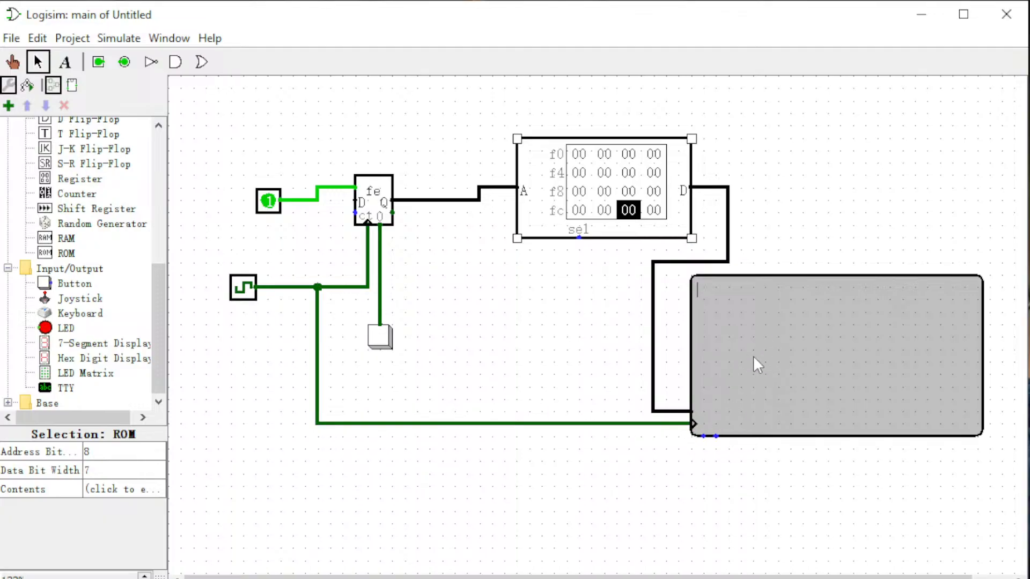
- Make the TTY's background opaque black with alpha 255
click(819, 354)
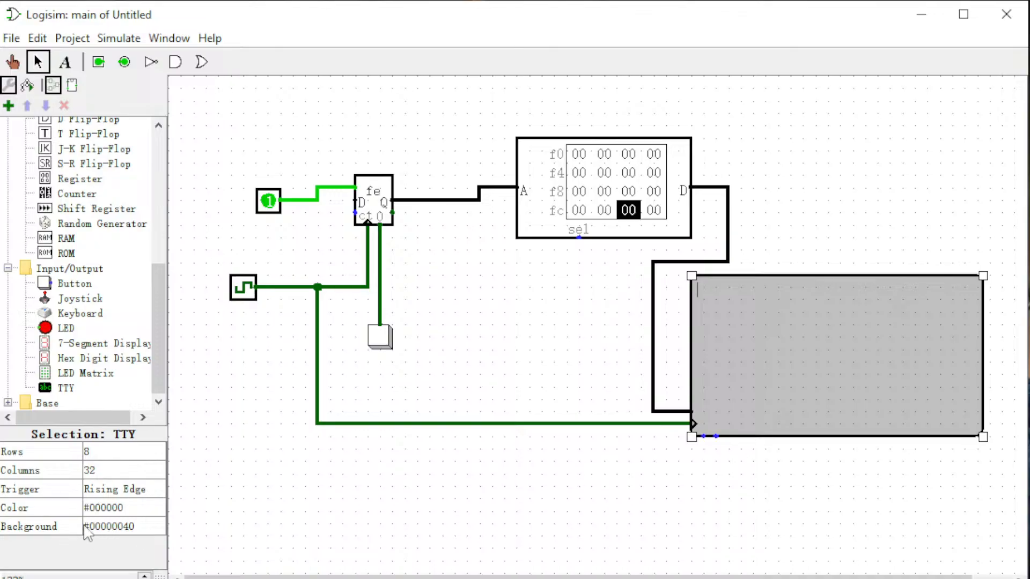
click(114, 527)
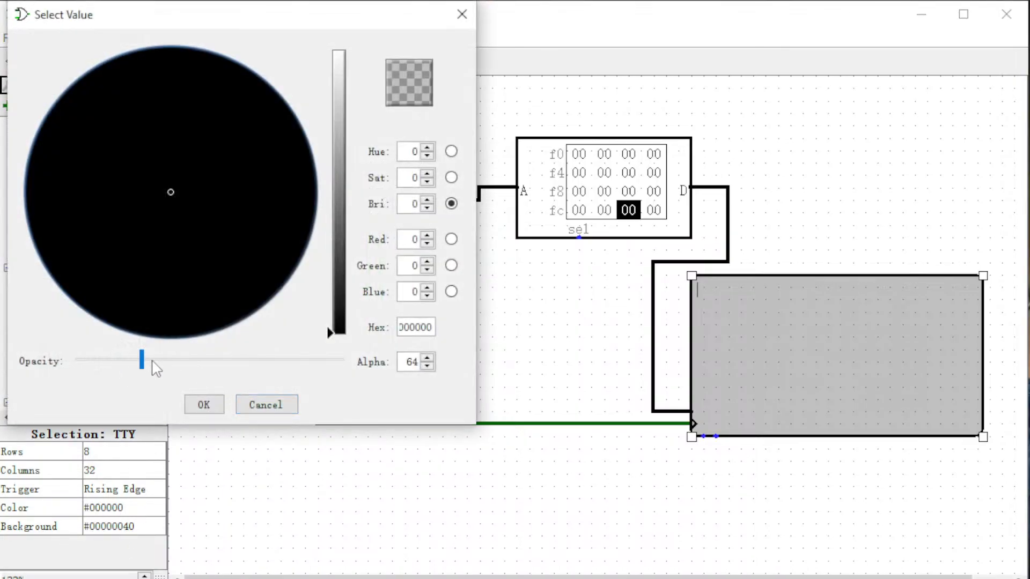
drag(145, 367, 345, 362)
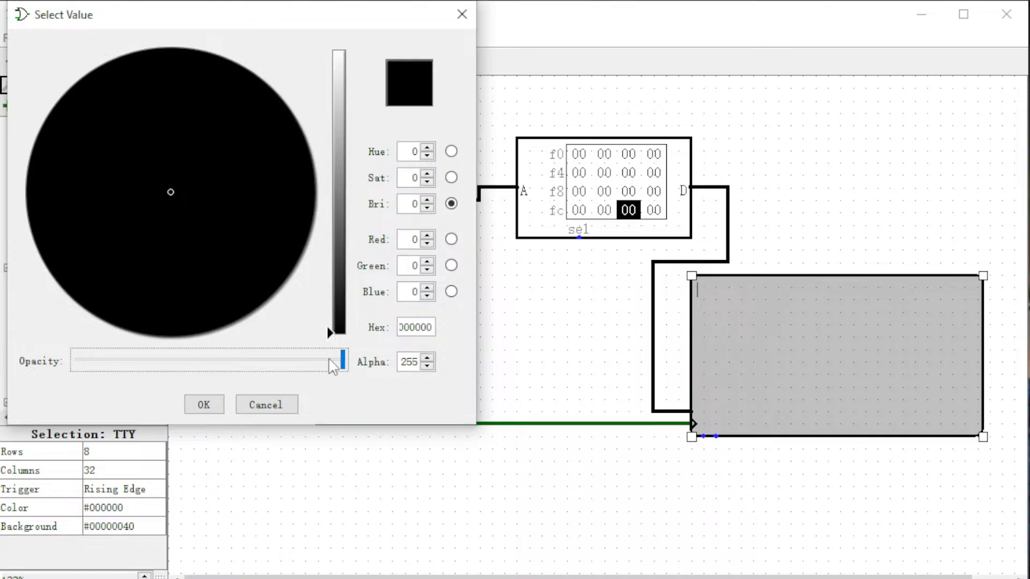
click(206, 407)
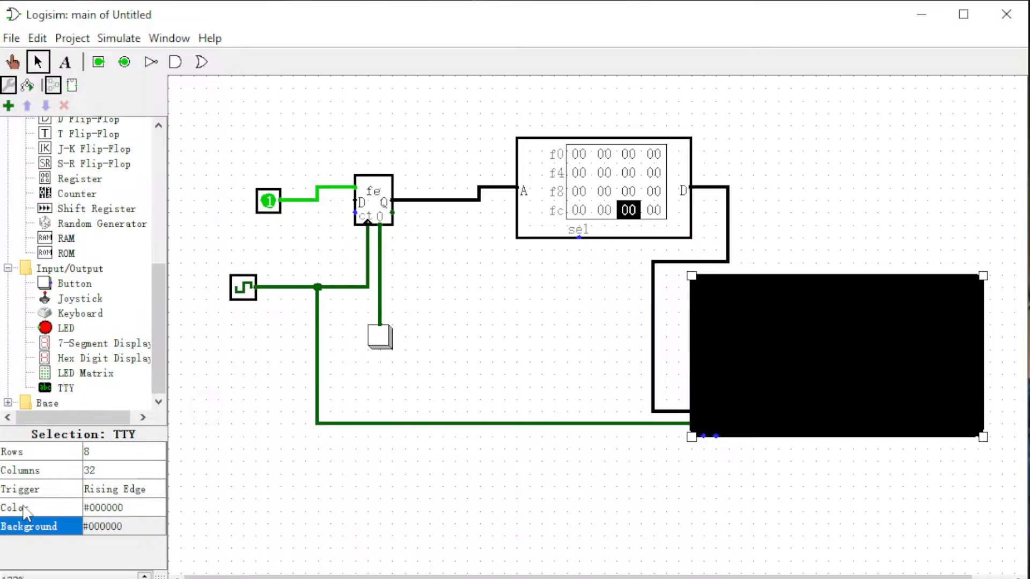
- Set the TTY's text color to near-white #FCFCFC
click(114, 525)
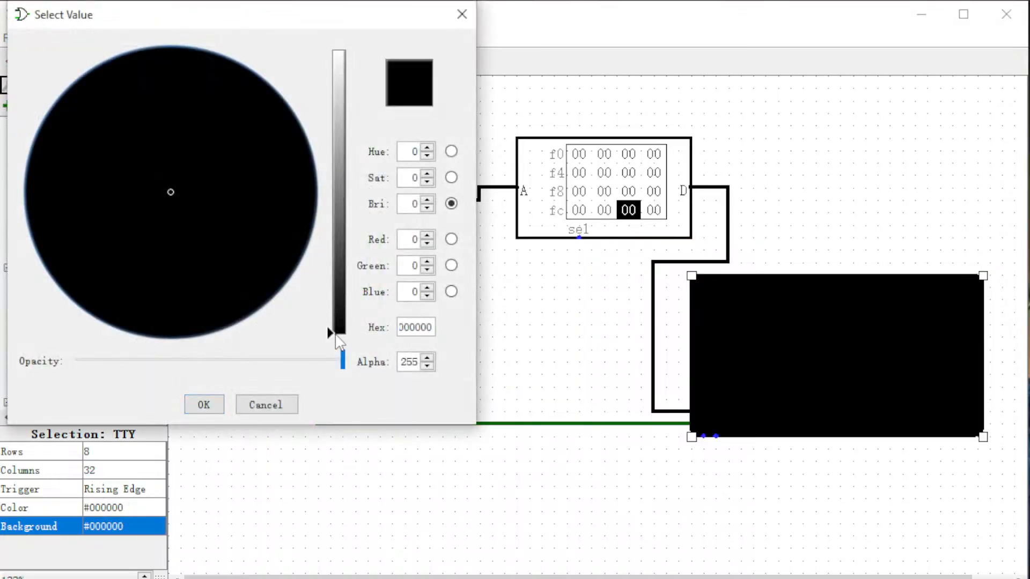
drag(328, 329, 329, 56)
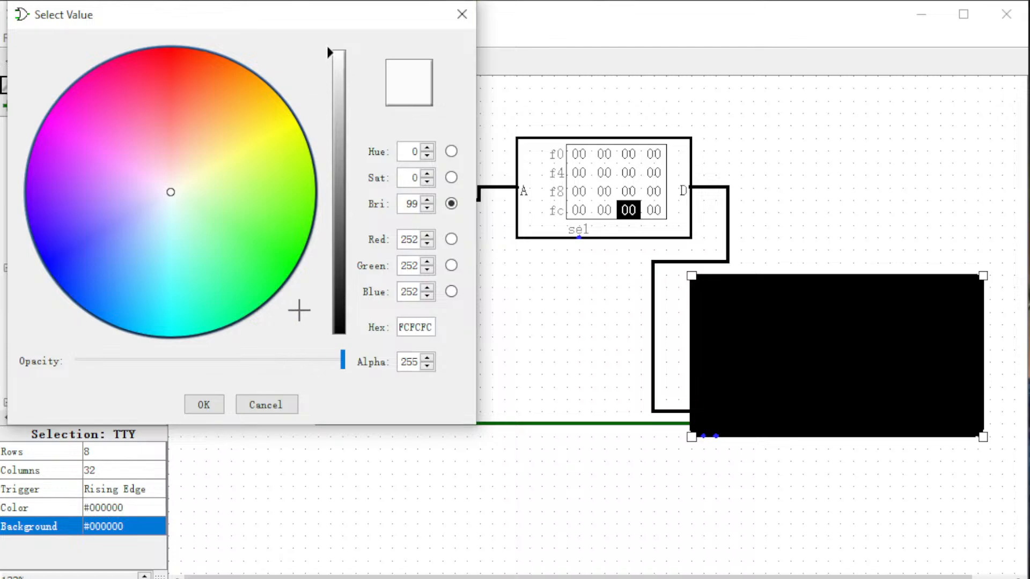
click(203, 406)
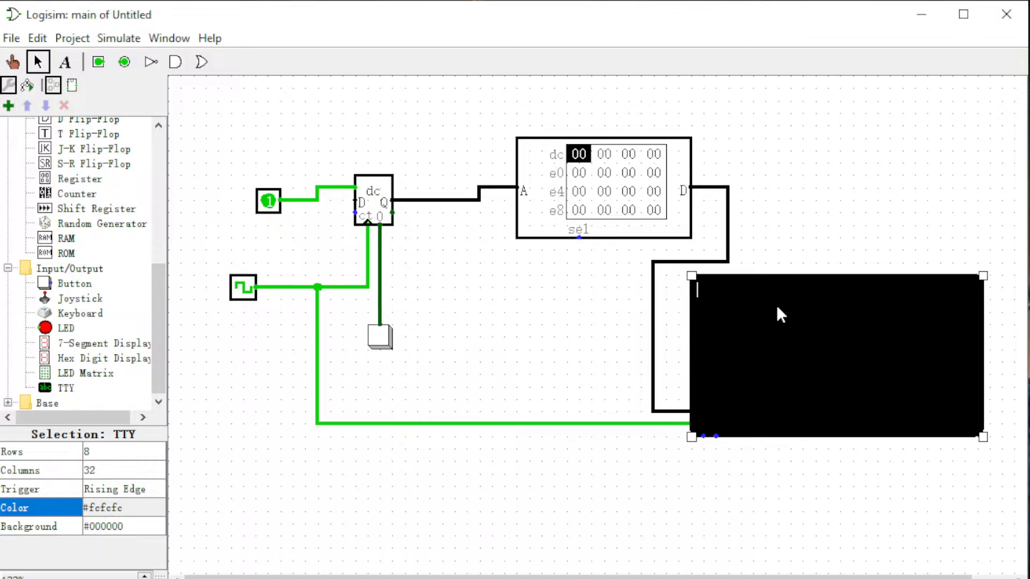
- Open the ROM's contents for editing and move the hex editor to the middle of the circuit
click(13, 62)
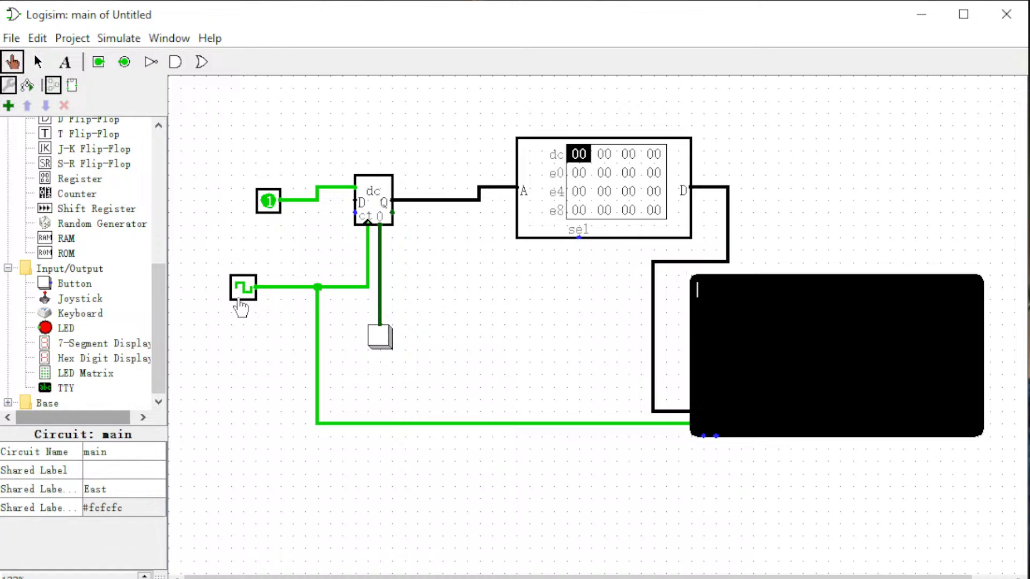
click(603, 192)
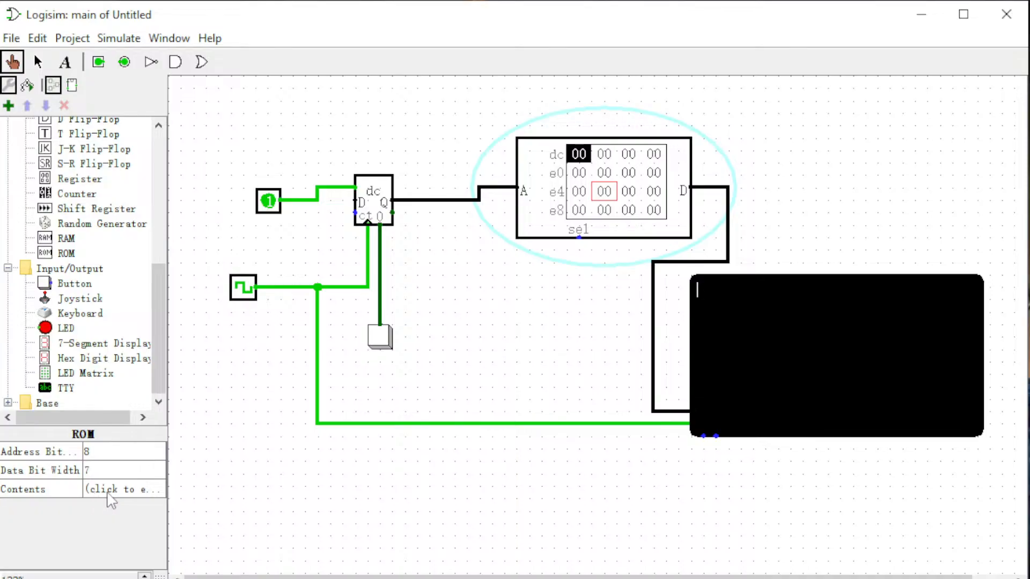
click(127, 489)
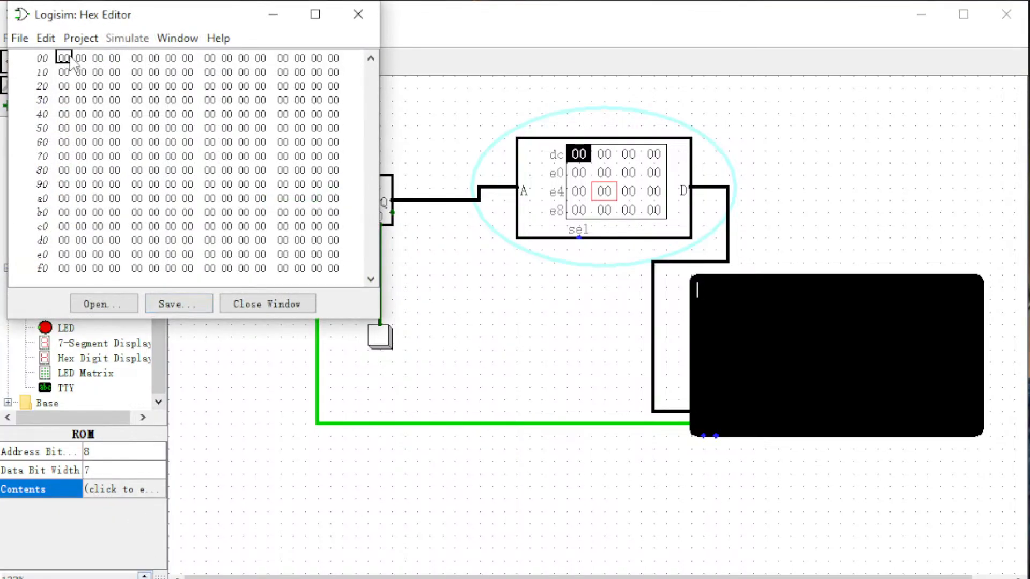
drag(176, 19, 528, 126)
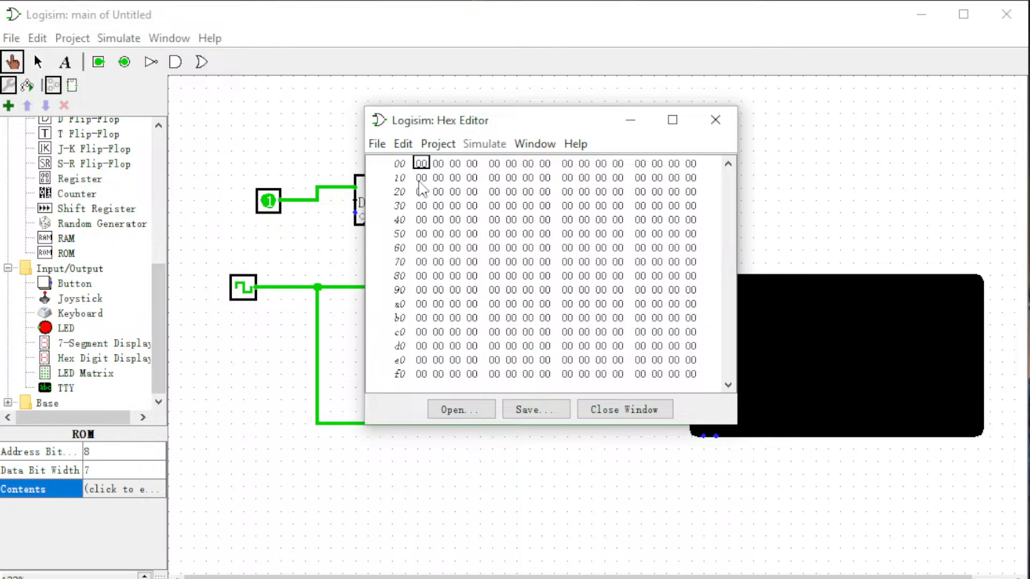
- Enter 12 at ROM address 00, 34 at 31, 55 at 46, 76 at 3b, 77 at 3d and 45 at 1e
click(438, 205)
text(34)
click(528, 219)
text(55)
click(617, 205)
text(76)
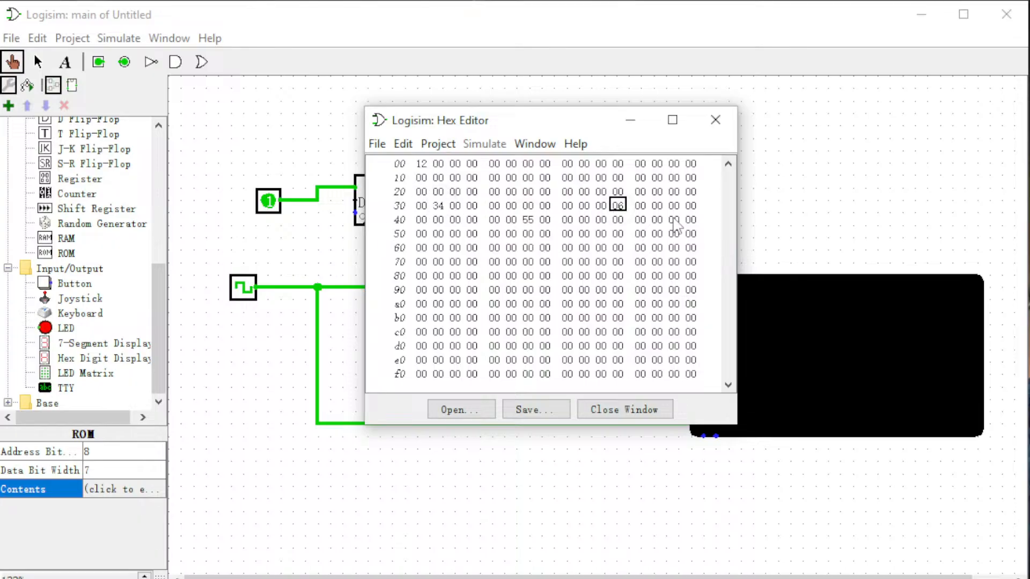
click(657, 205)
text(77)
click(674, 178)
text(45)
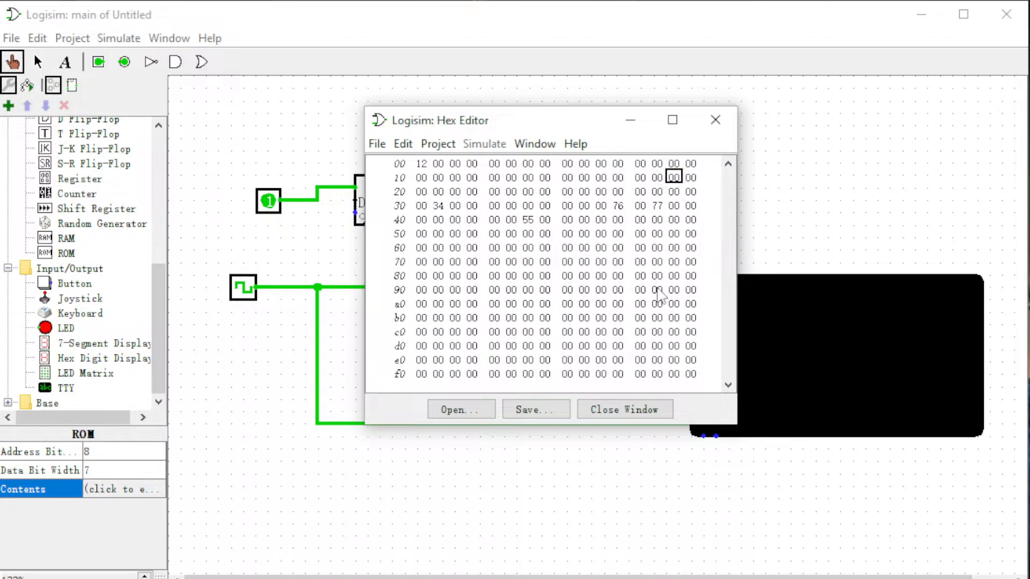
- Enter 76 at ROM address 6e, 65 at 84 and 67 at a0
click(674, 247)
text(76)
click(494, 275)
text(65)
click(421, 304)
text(67)
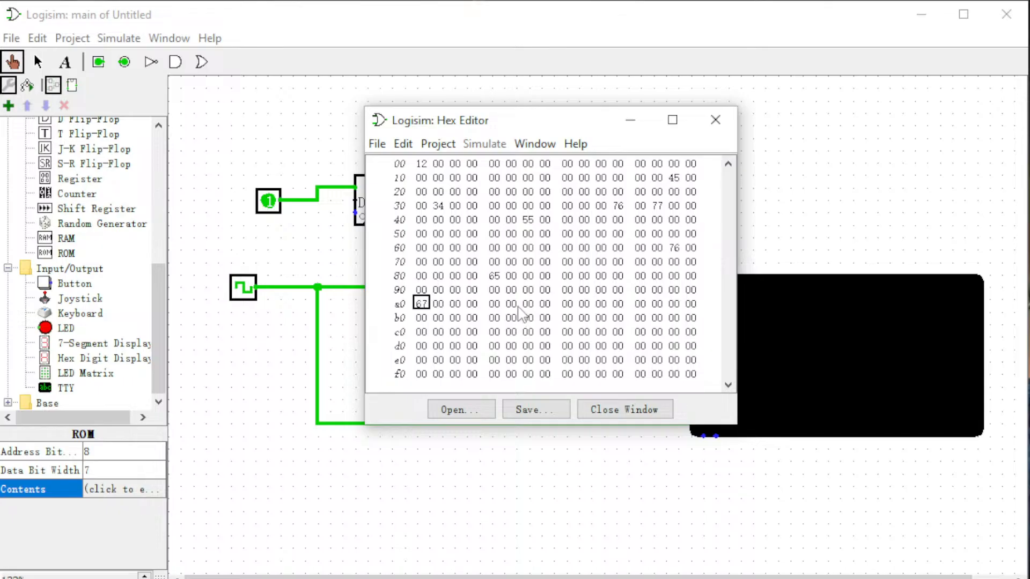
- Enter 45 at ROM address c4, 06 at a9, 67 at ad and 65 at 6d
click(494, 331)
text(45)
click(583, 304)
text(06)
click(657, 304)
text(0 67)
click(657, 247)
text(65)
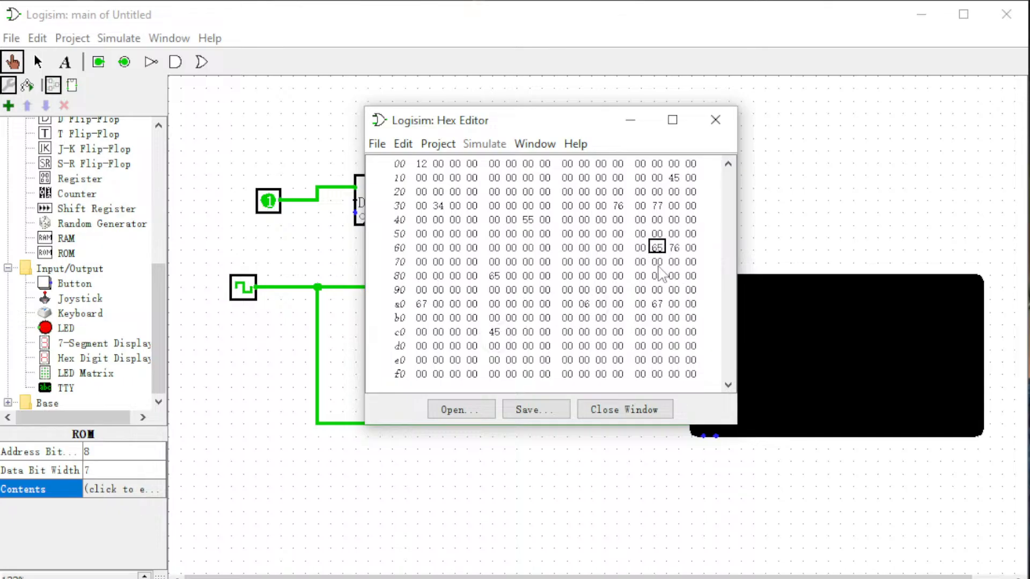
- Enter 7f at ROM address 9b, 0e at both 69 and 49, and 5a at 89
click(617, 291)
text(7f)
click(584, 247)
text(e)
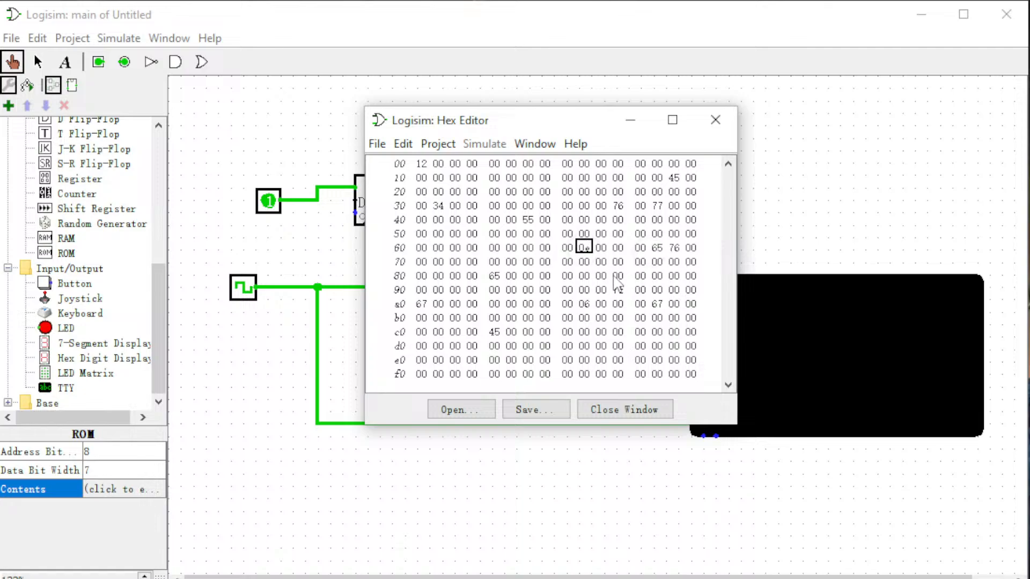
key(Up)
key(Up)
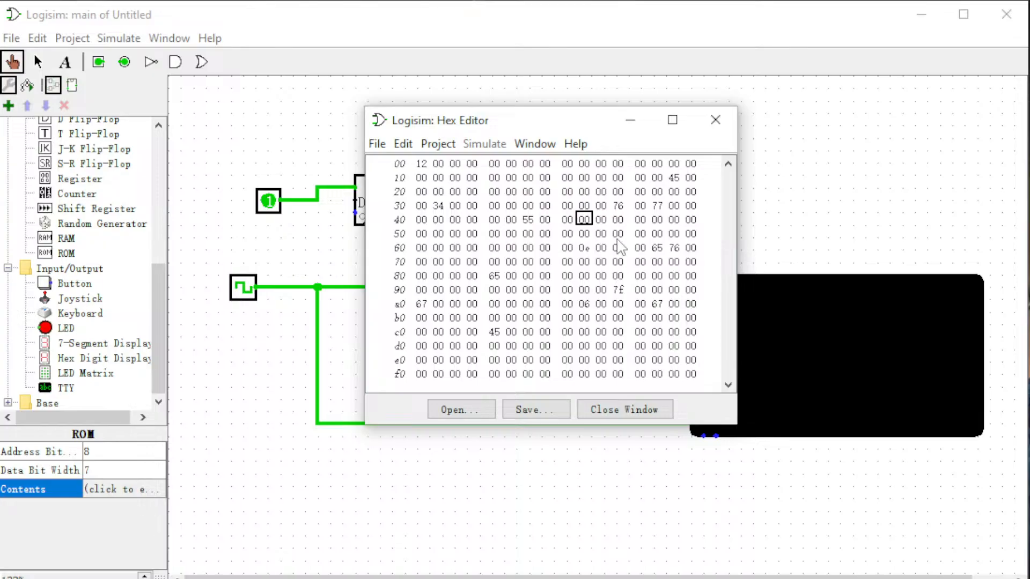
key(Down)
key(Down)
key(Down)
key(Down)
text(d)
- Enter 0d at ROM address 76, 7b at 7b and 0d at 65, and close the hex editor
click(529, 262)
text(d)
click(618, 261)
text(fb)
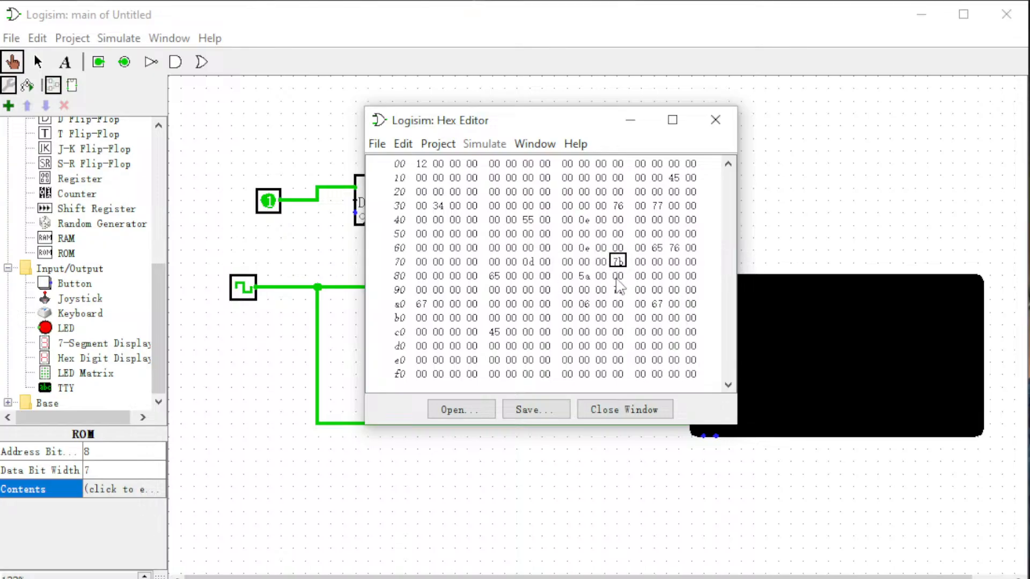
click(512, 248)
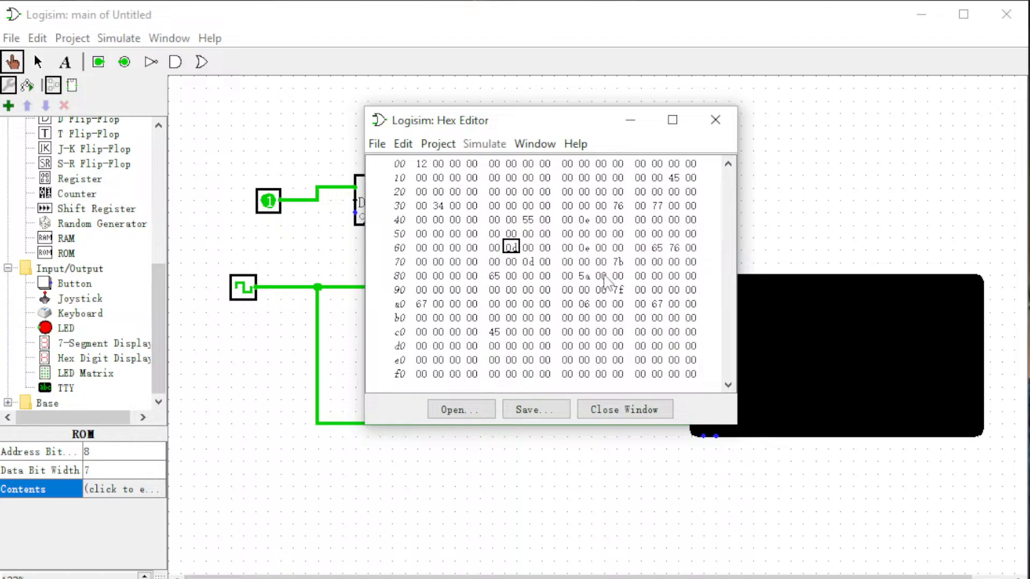
click(605, 411)
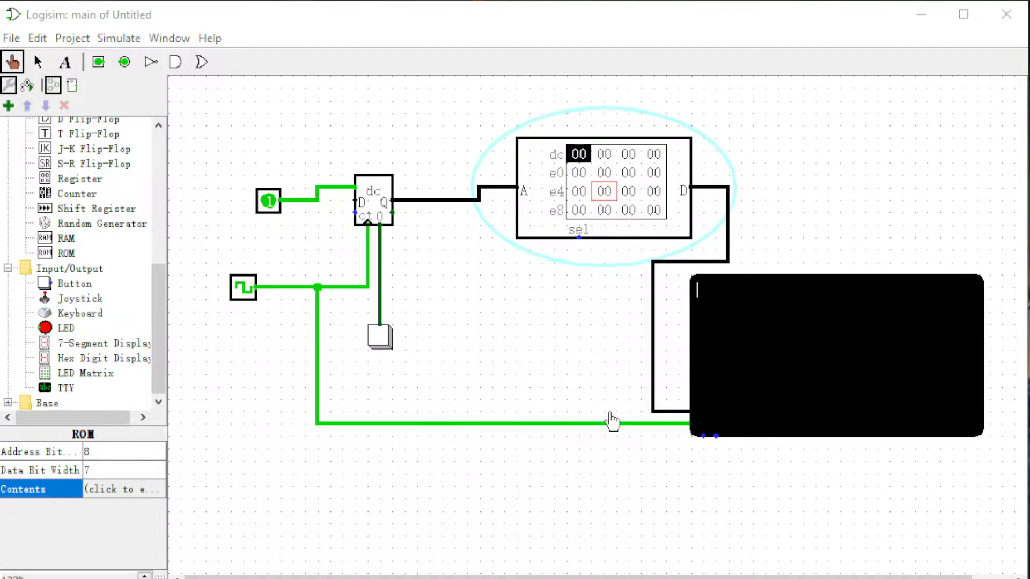
- Enable the simulation's clock ticks so the counter steps through the ROM, and select the ROM
click(786, 191)
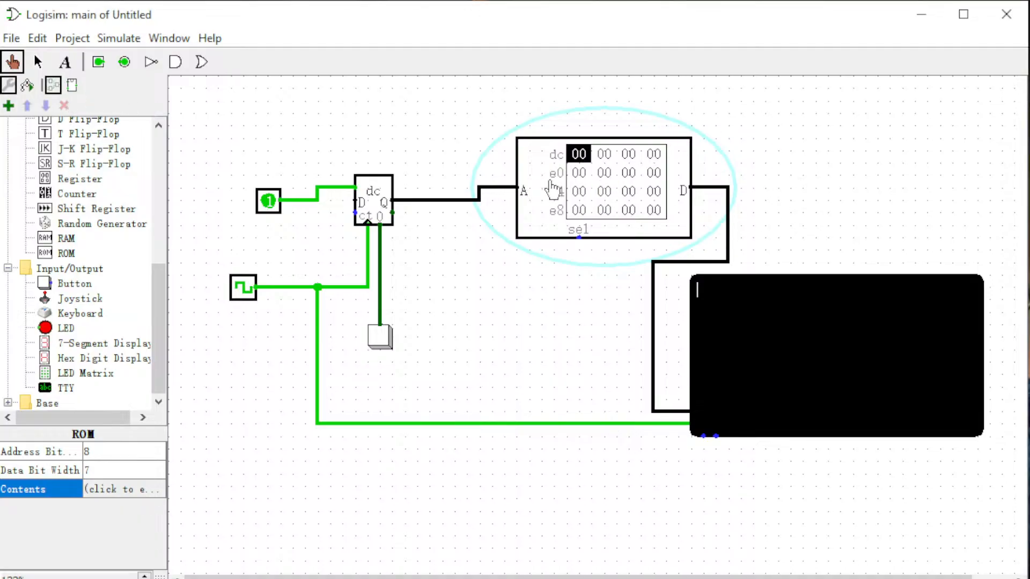
click(38, 62)
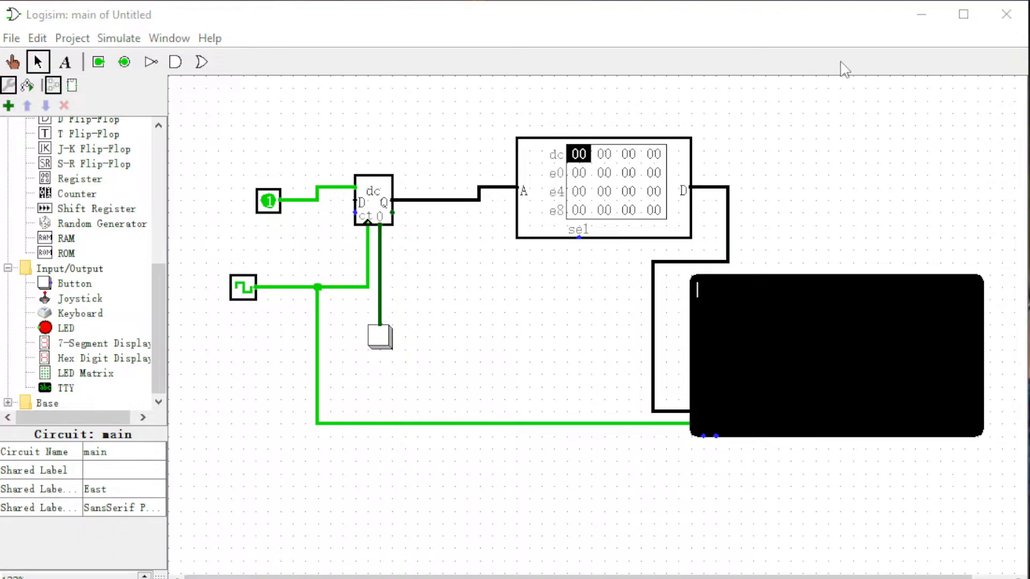
click(119, 38)
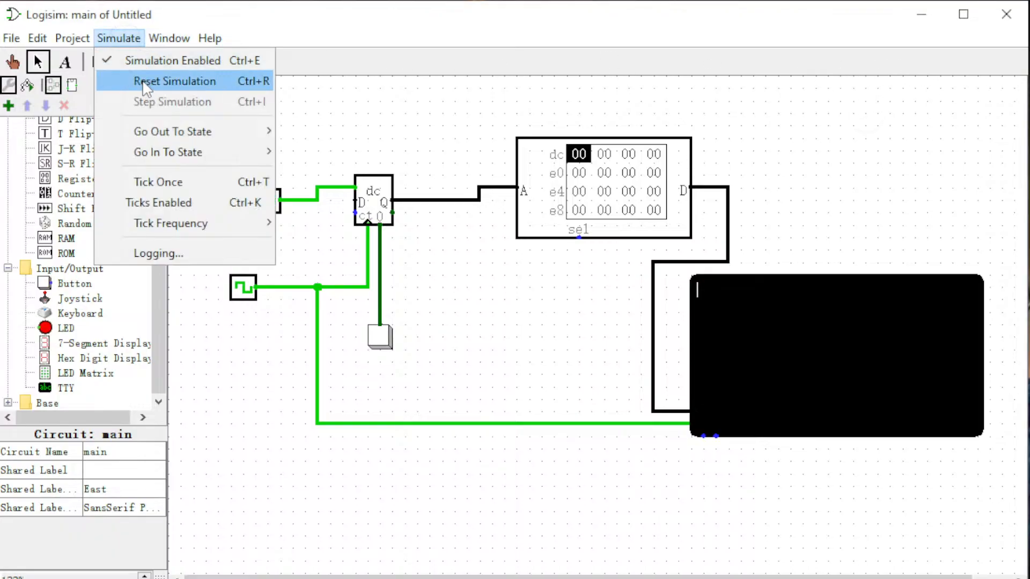
click(185, 198)
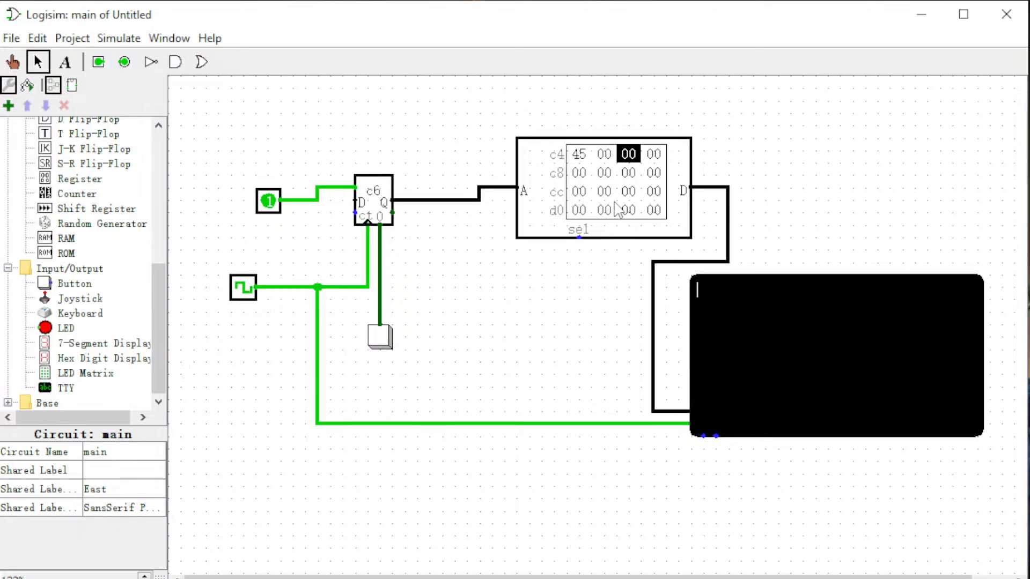
click(589, 211)
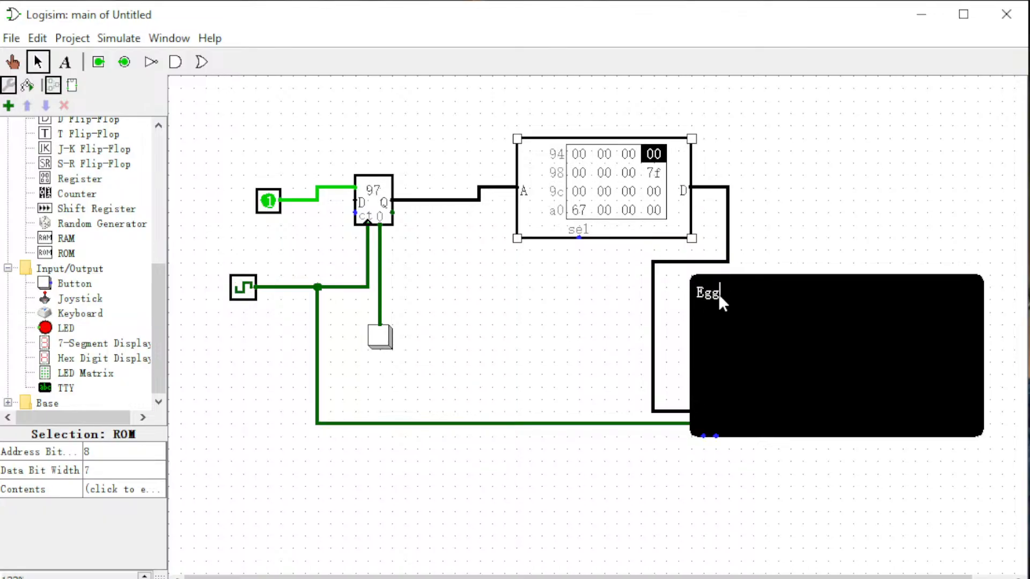
- Set the simulation's tick frequency to 128 Hz
click(119, 39)
mouse_move(193, 225)
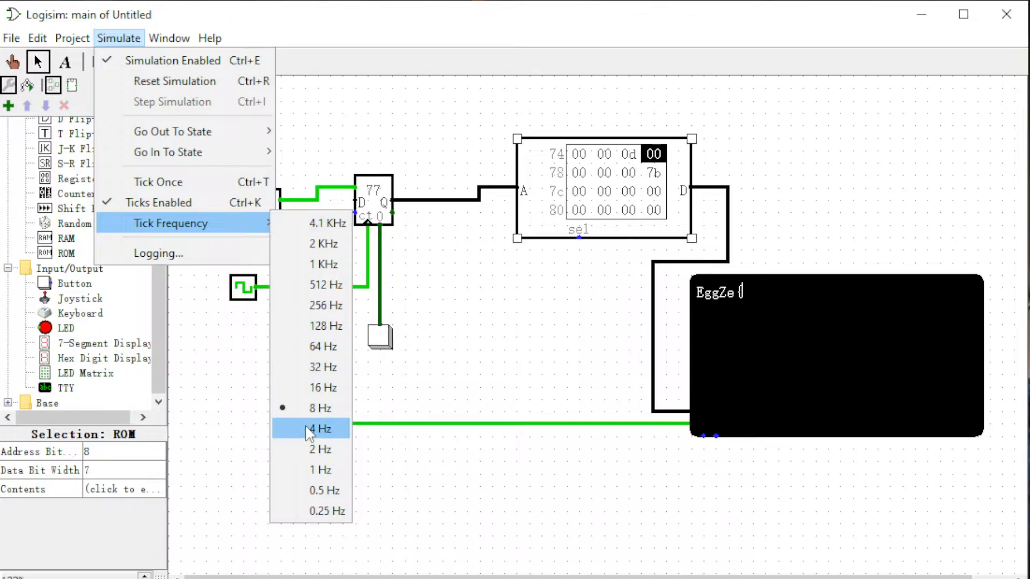
click(336, 326)
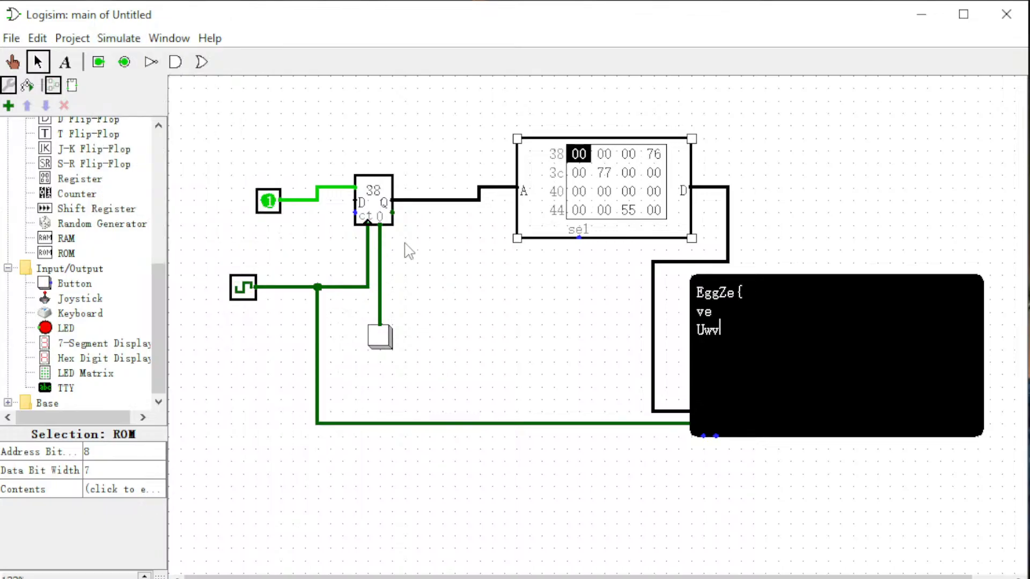